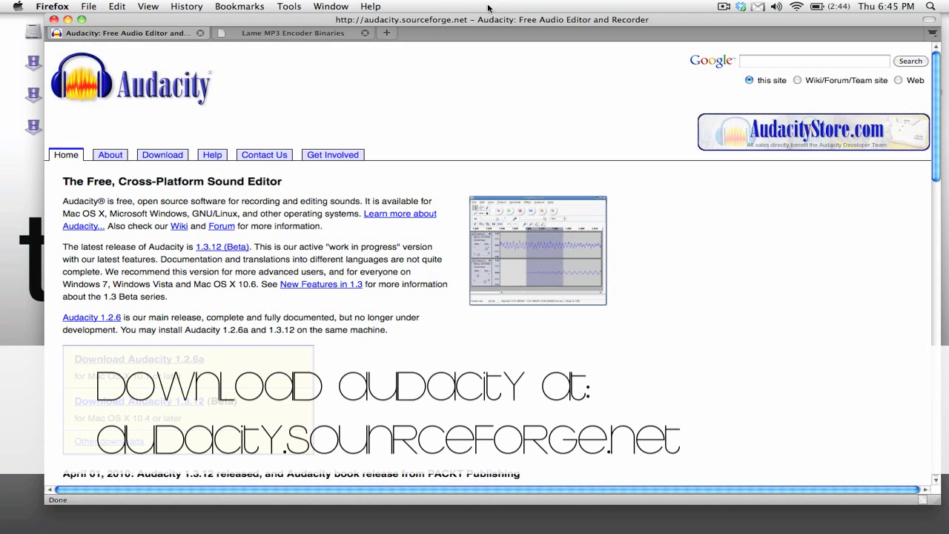
- Look over the LAME MP3 encoder binaries page, then return to the Audacity download page
left_click(282, 33)
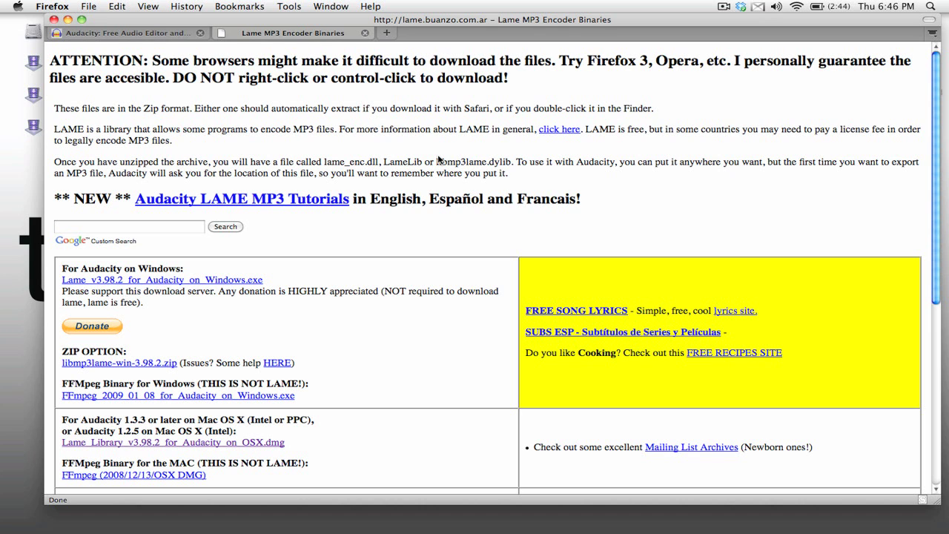
key("ctrl+Tab")
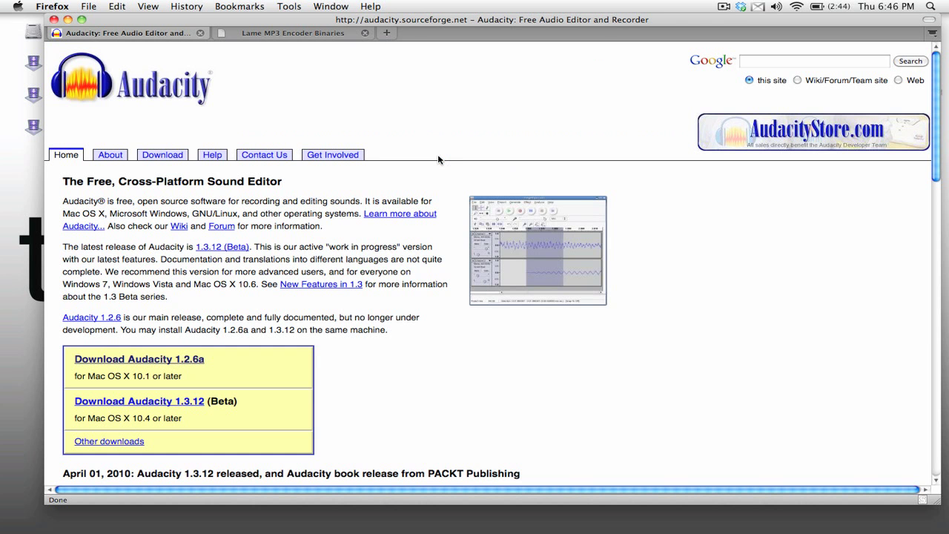
key("super+Tab")
key("super+Tab")
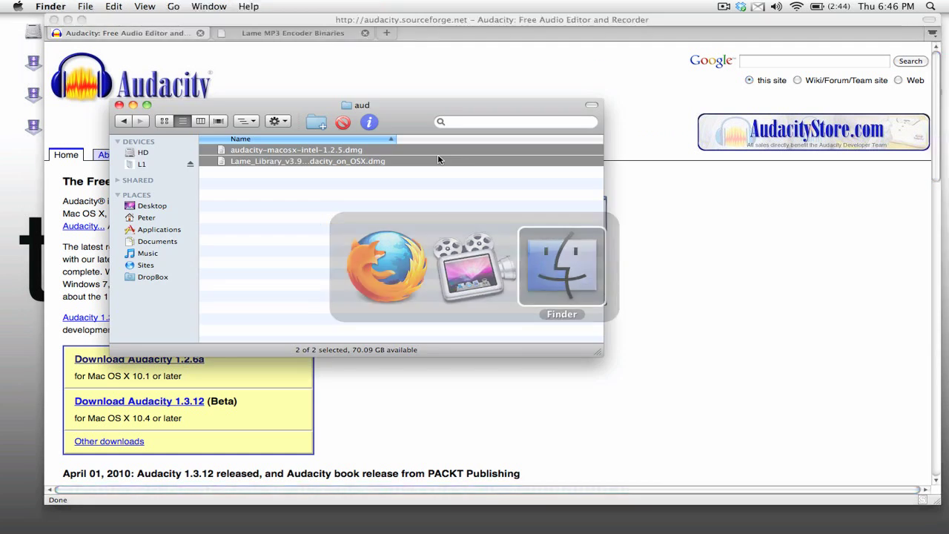
- Mount audacity-macosx-intel-1.2.5.dmg without verifying it and copy the Audacity app into Applications
left_click(353, 214)
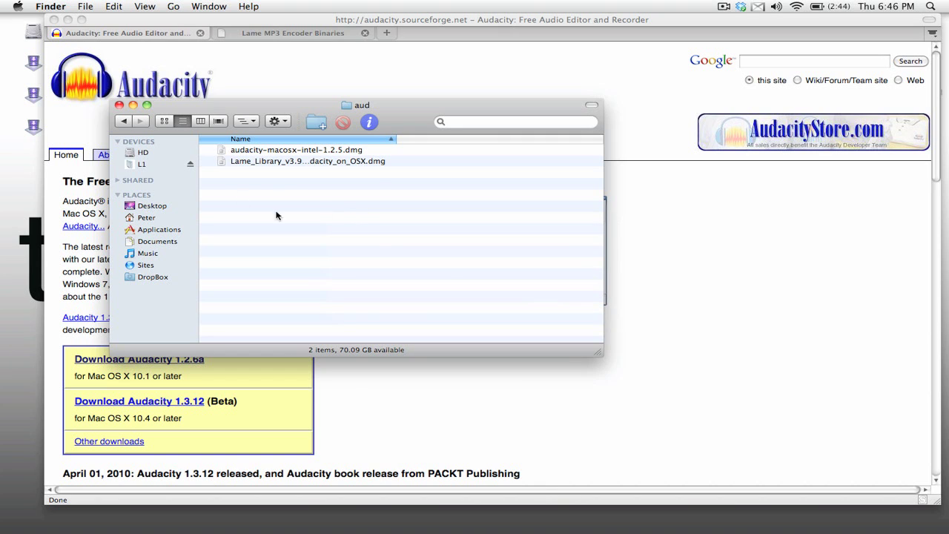
left_click(334, 150)
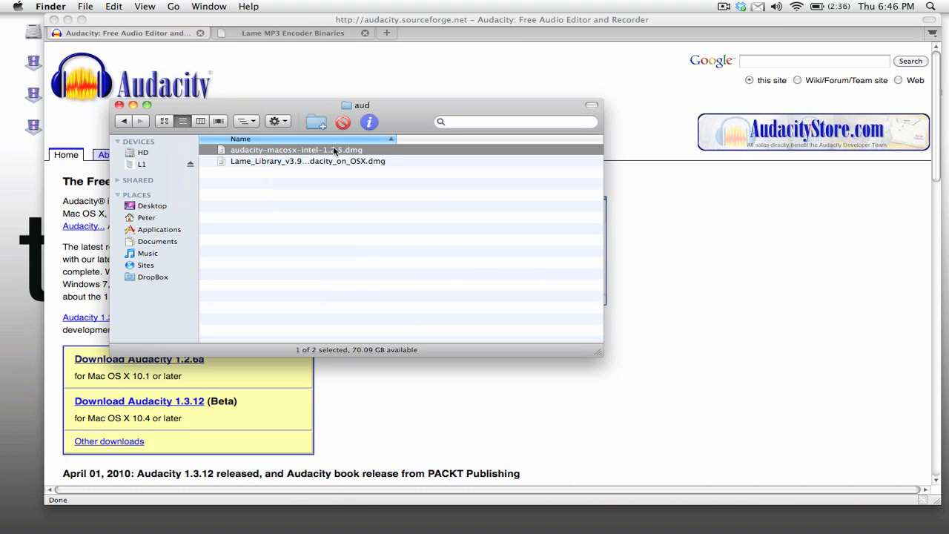
double_click(334, 150)
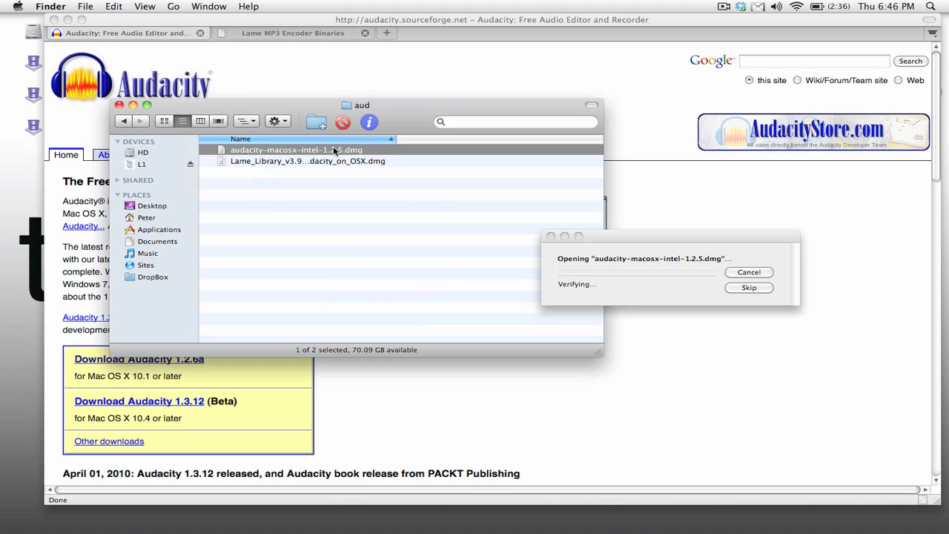
left_click(760, 289)
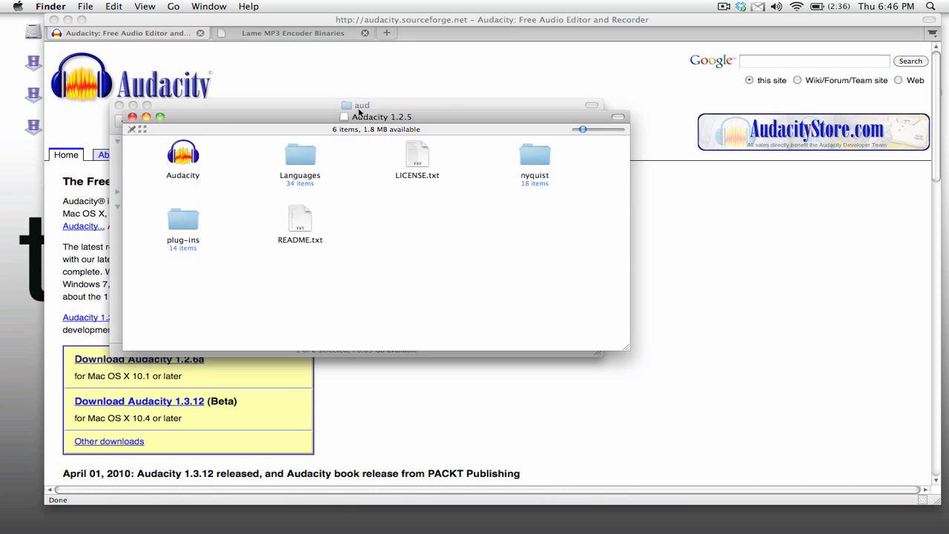
left_click_drag(366, 117, 682, 124)
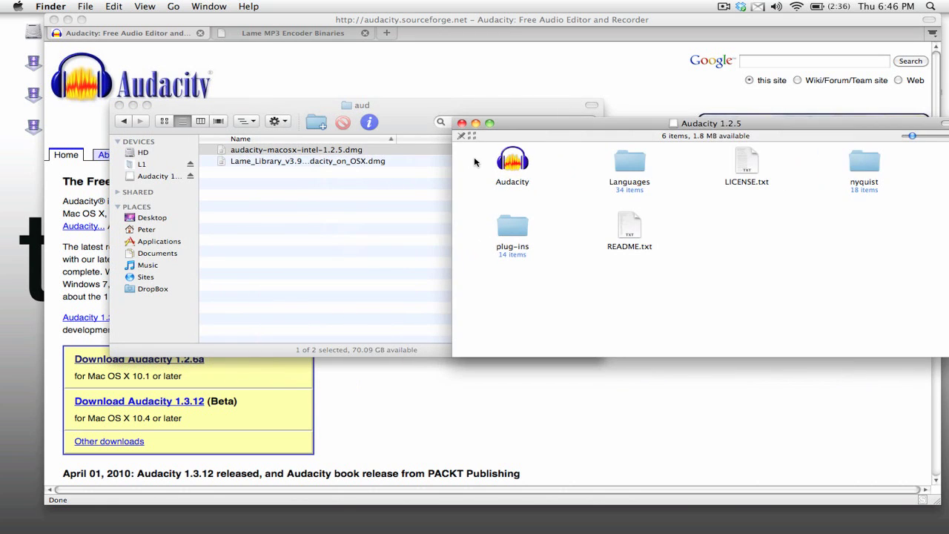
left_click_drag(513, 162, 144, 246)
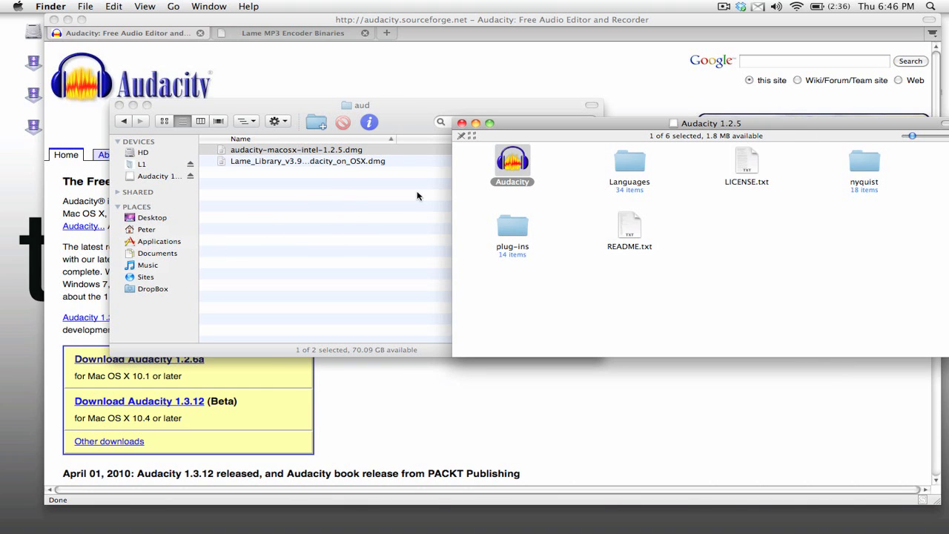
- Close the Audacity 1.2.5 window, mount the Lame_Library image and launch the LAME Library v3.98.2 installer
left_click(462, 123)
double_click(330, 162)
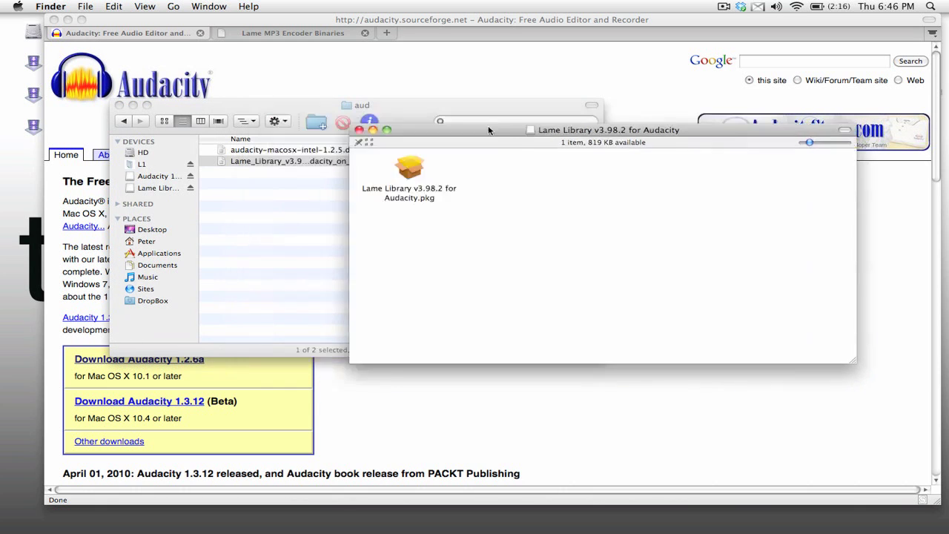
double_click(467, 178)
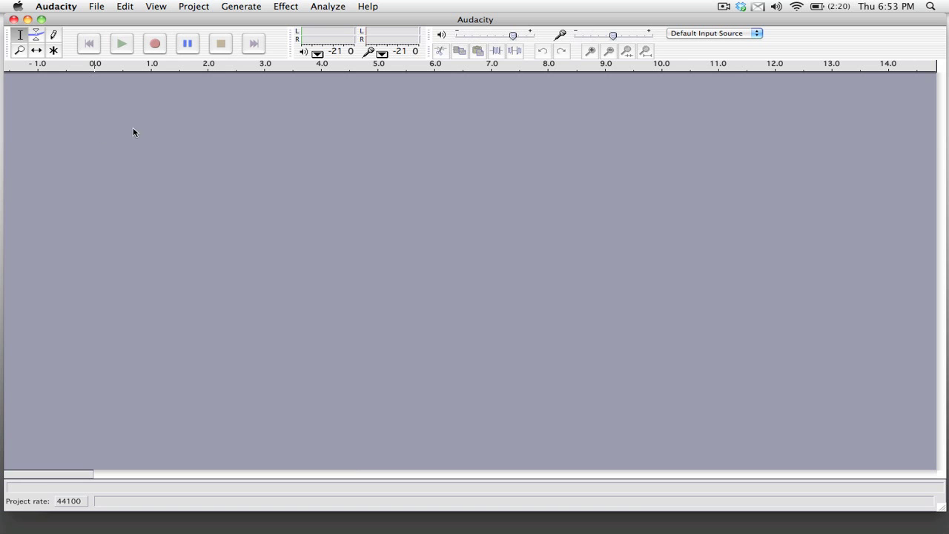
- Open Audacity Preferences on File Formats, where the MP3 exporting plugin shows as not found
left_click(56, 4)
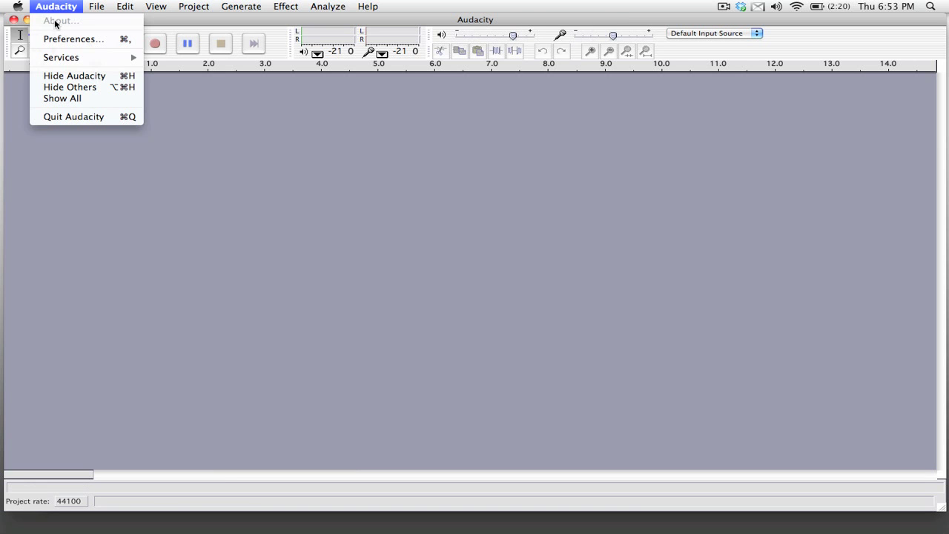
left_click(67, 38)
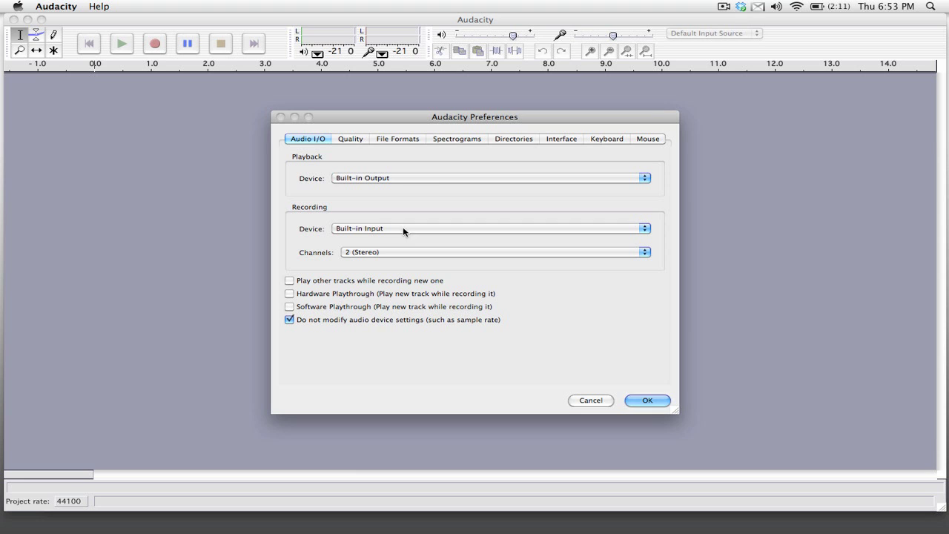
left_click(397, 141)
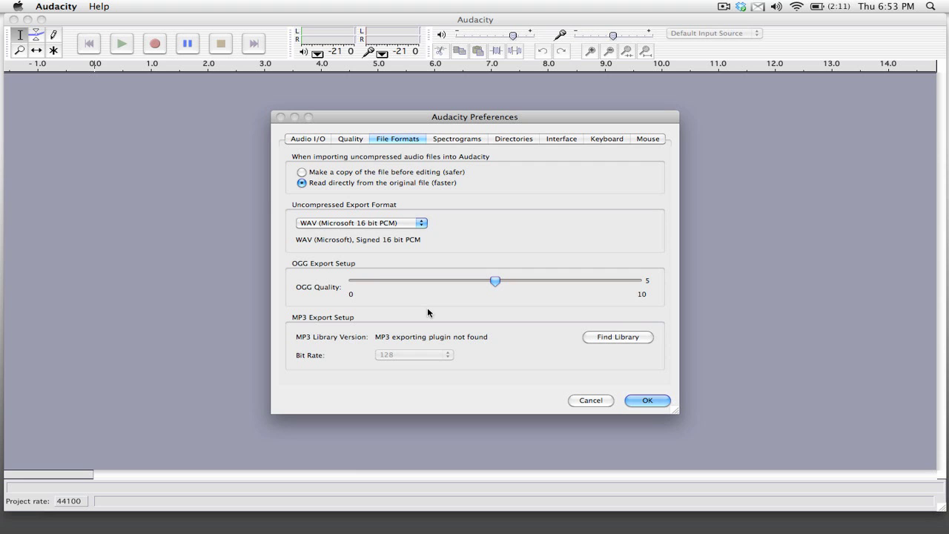
- Link libmp3lame.dylib from usr/local/lib/audacity as the MP3 library (LAME 3.98.2, 128 bit rate)
left_click(614, 338)
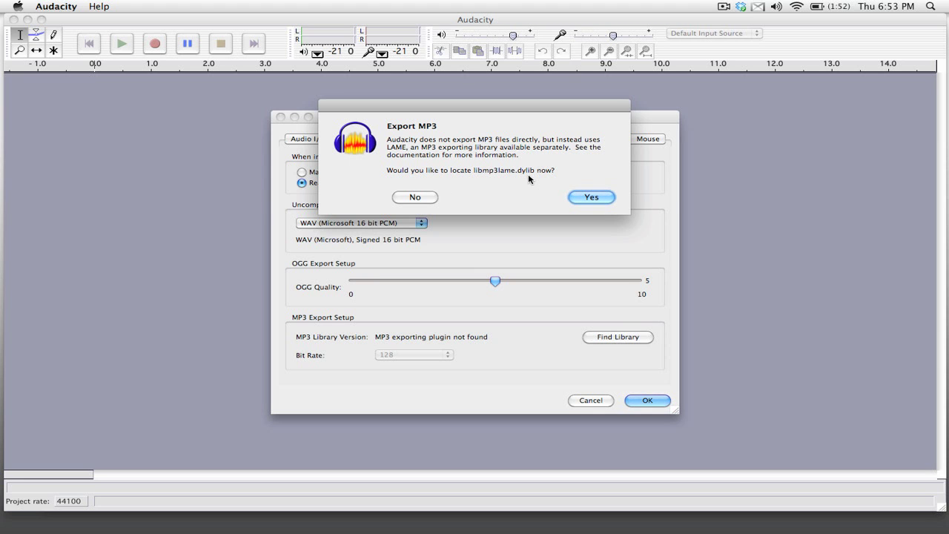
left_click(591, 197)
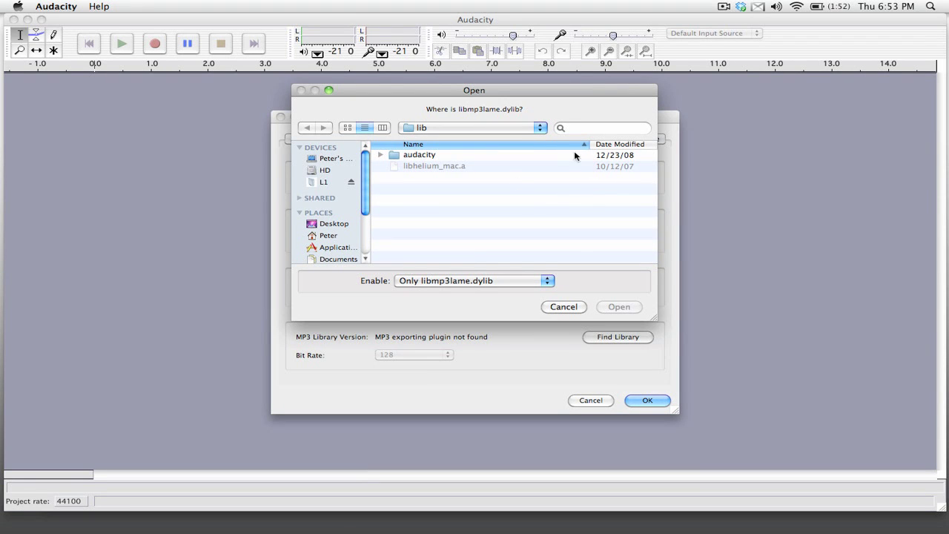
left_click(512, 129)
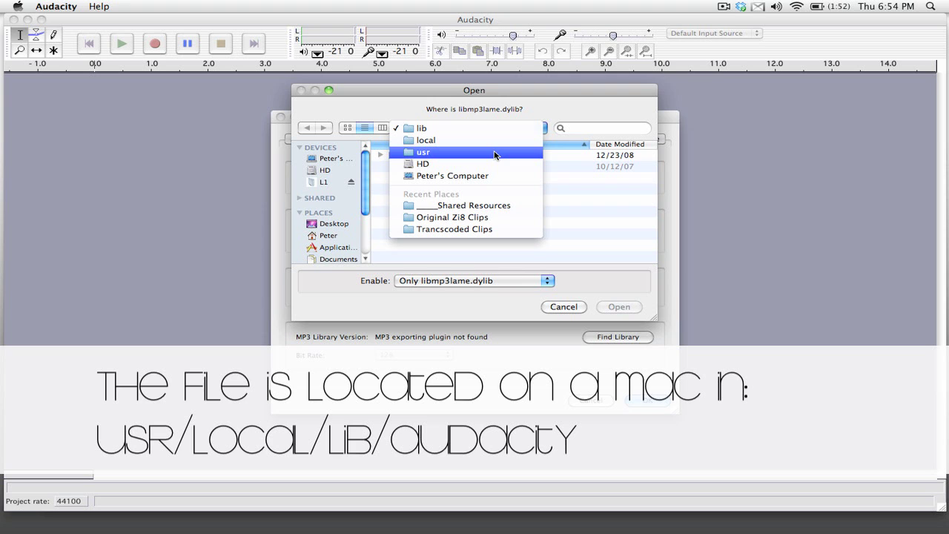
left_click(535, 93)
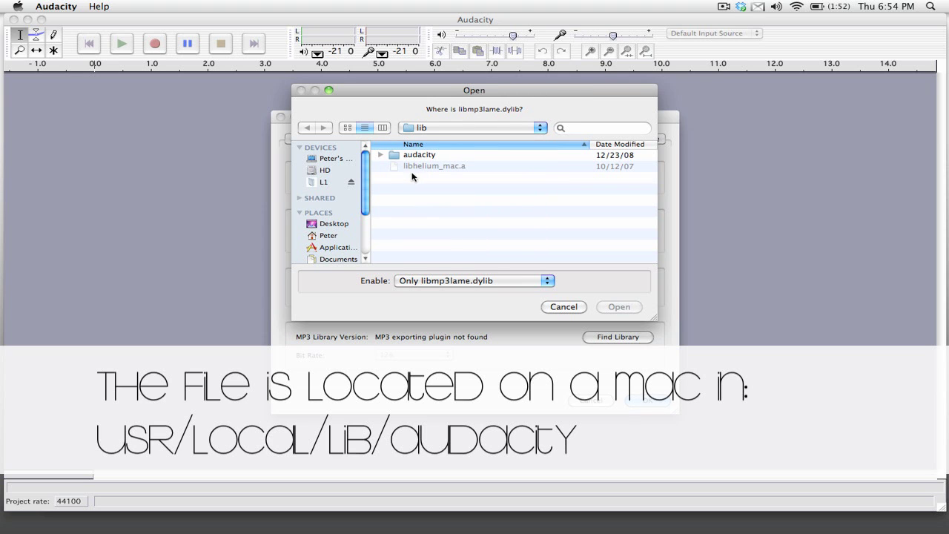
double_click(418, 156)
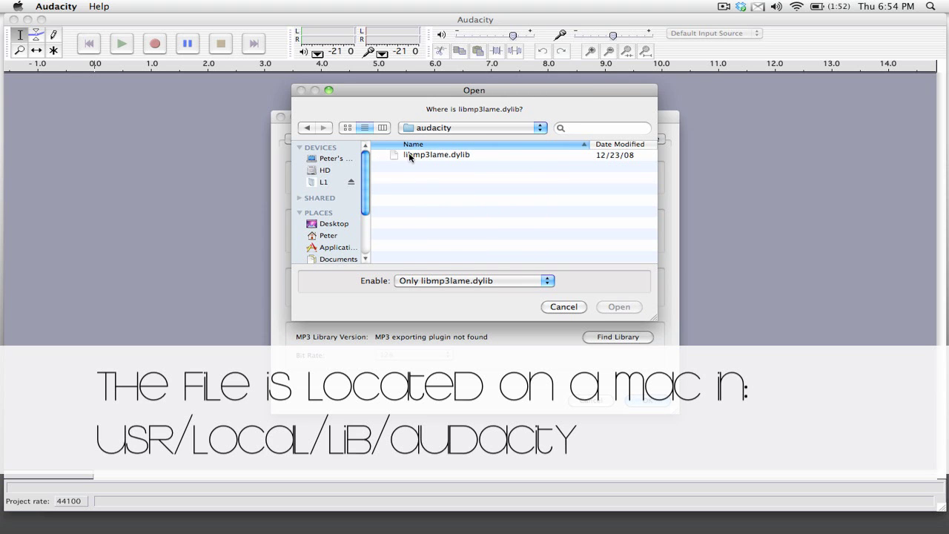
left_click(416, 155)
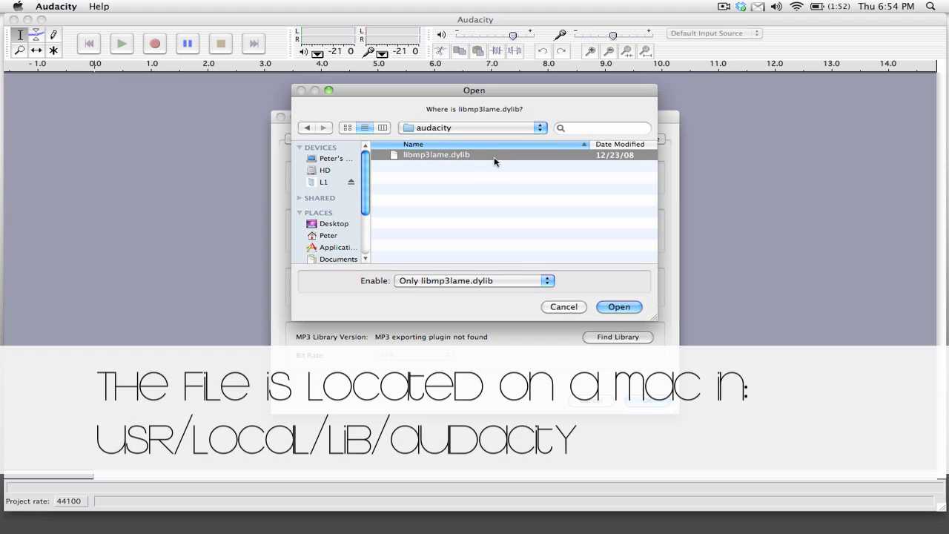
left_click(619, 307)
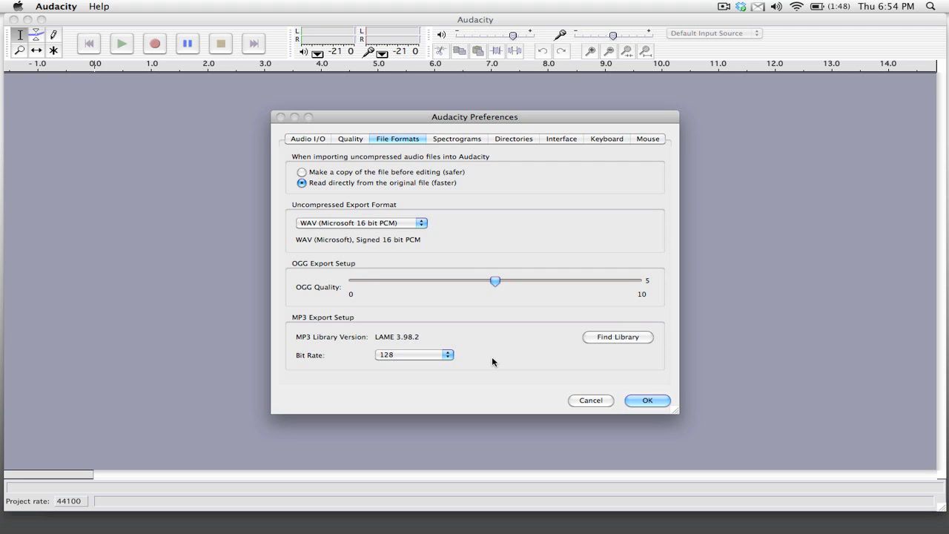
left_click(655, 402)
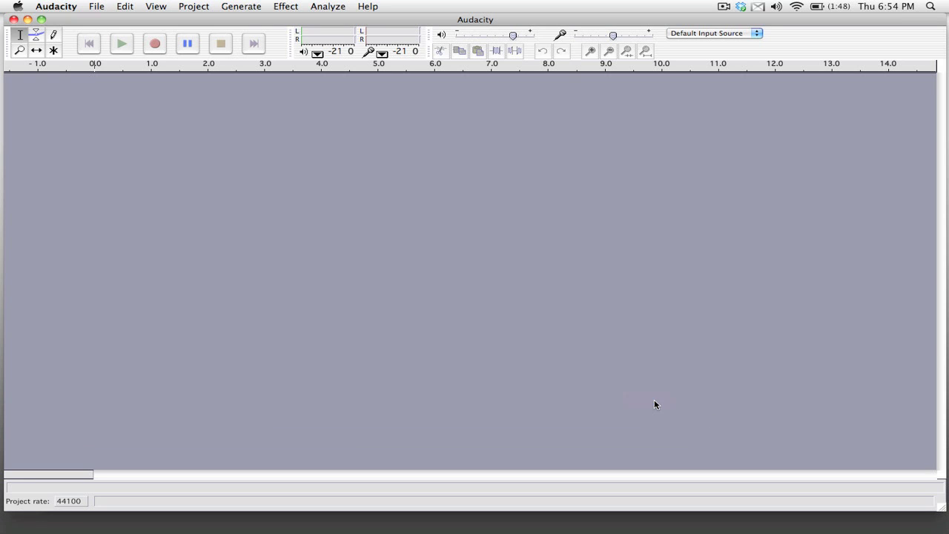
- Enable Monitor input from the input level meter dropdown
left_click(382, 54)
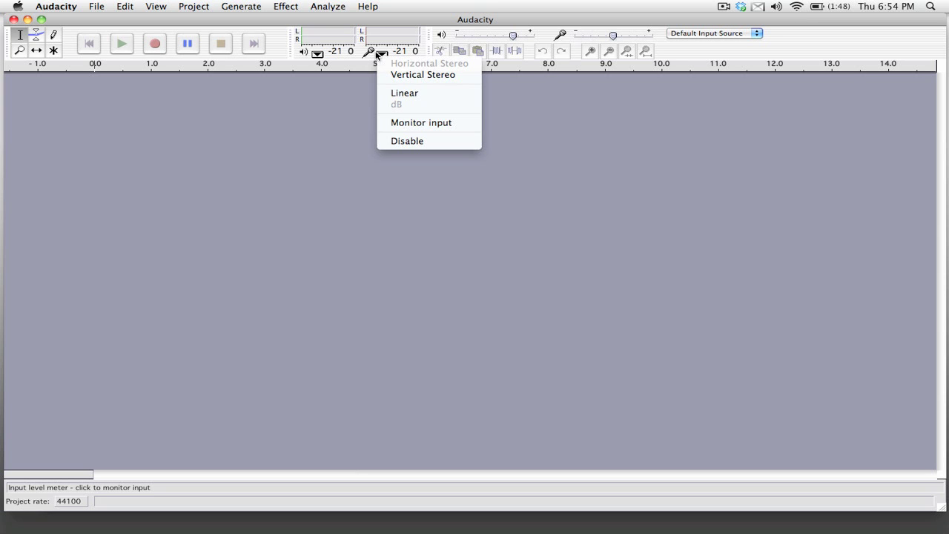
left_click(416, 121)
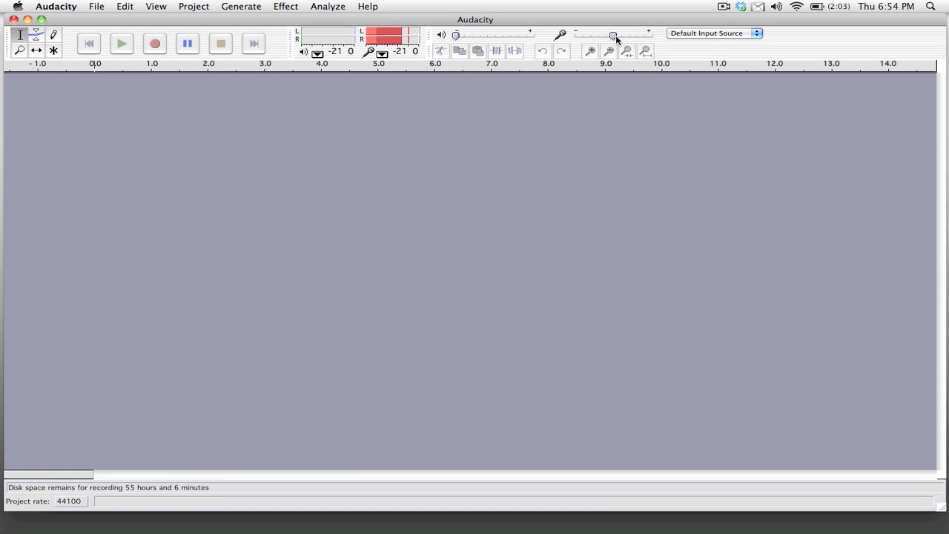
- Record about 8.6 seconds of stereo audio at 44100 Hz, then stop recording
left_click(155, 45)
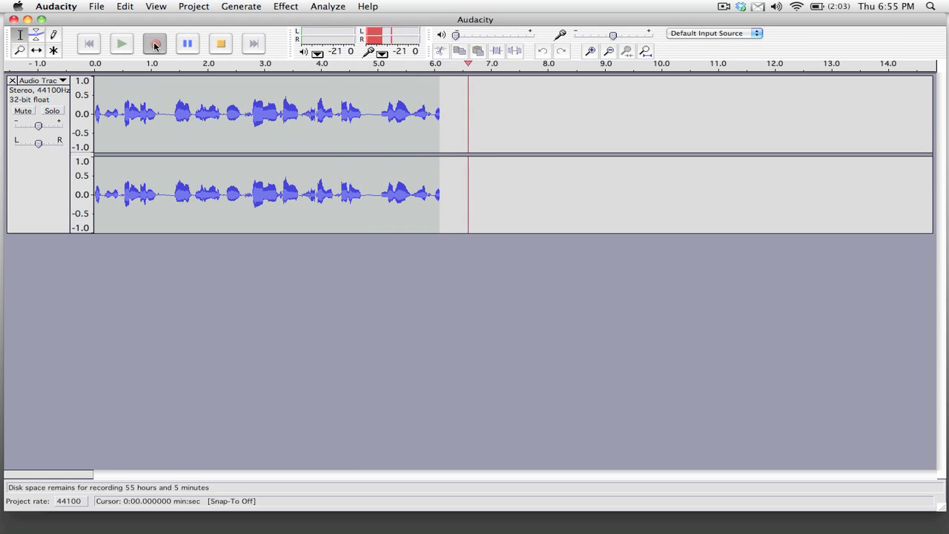
left_click(221, 45)
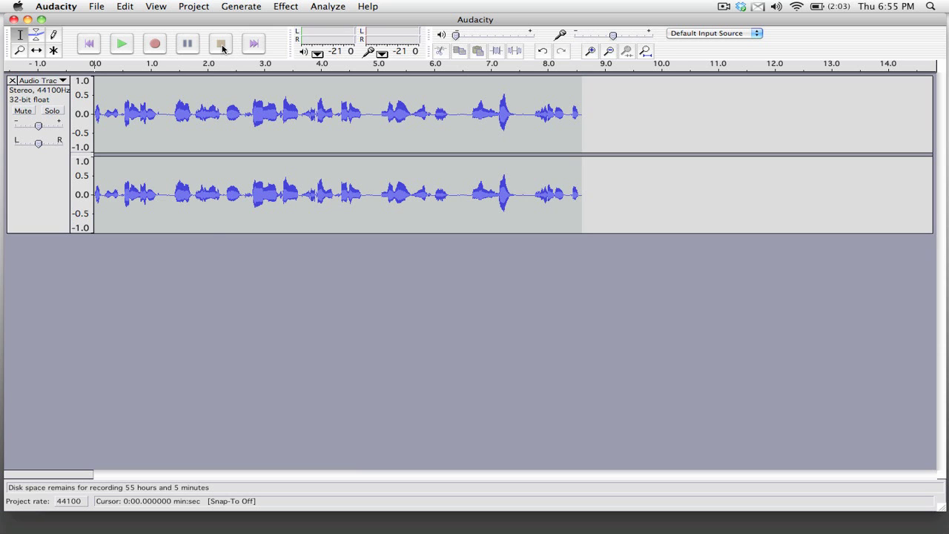
left_click(97, 6)
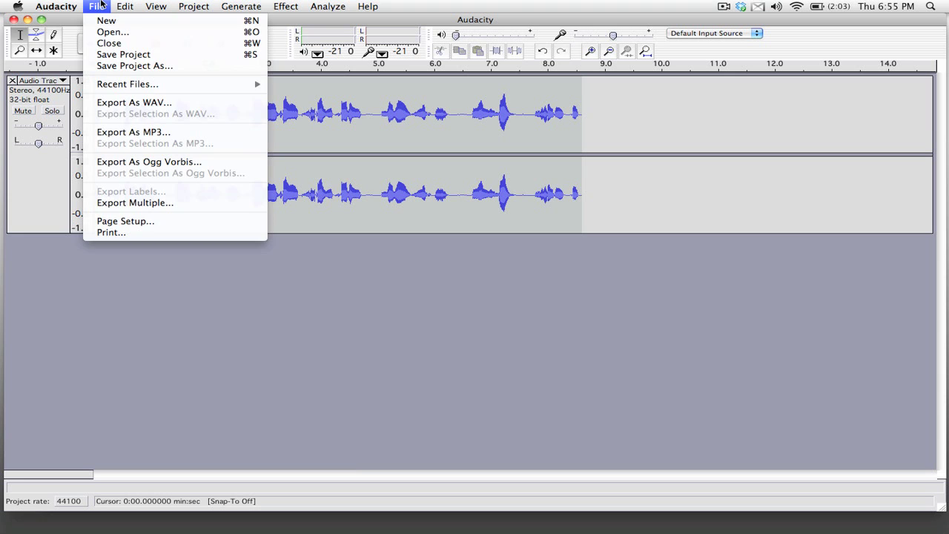
- Export the project as an MP3 saved as test.mp3 in Documents
left_click(133, 132)
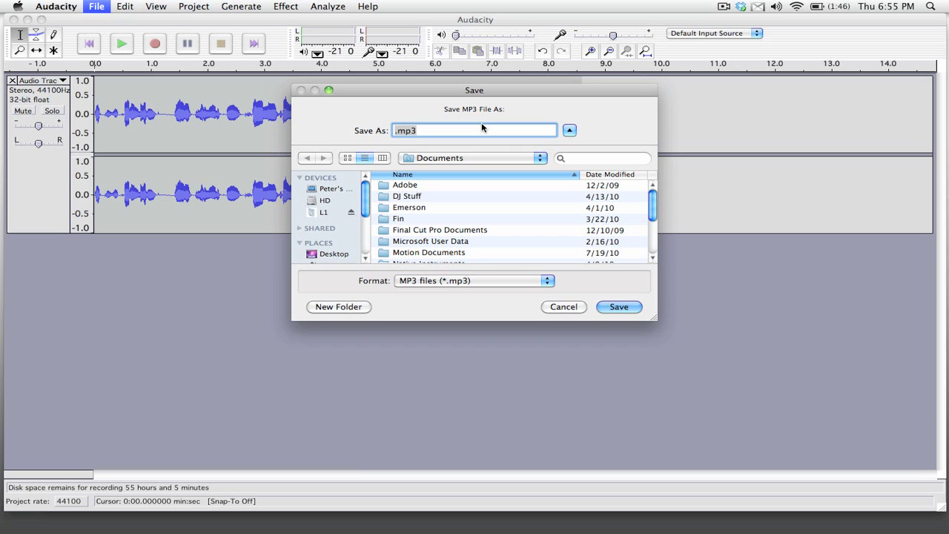
key("Left")
type("test")
left_click(619, 306)
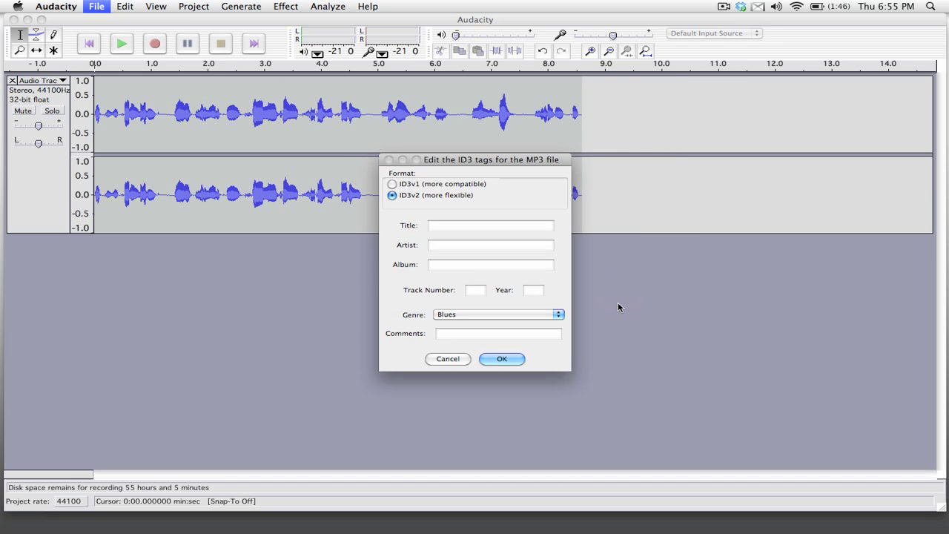
- Set the ID3 Title tag to 'Test' and confirm the export
left_click(477, 225)
type("Test")
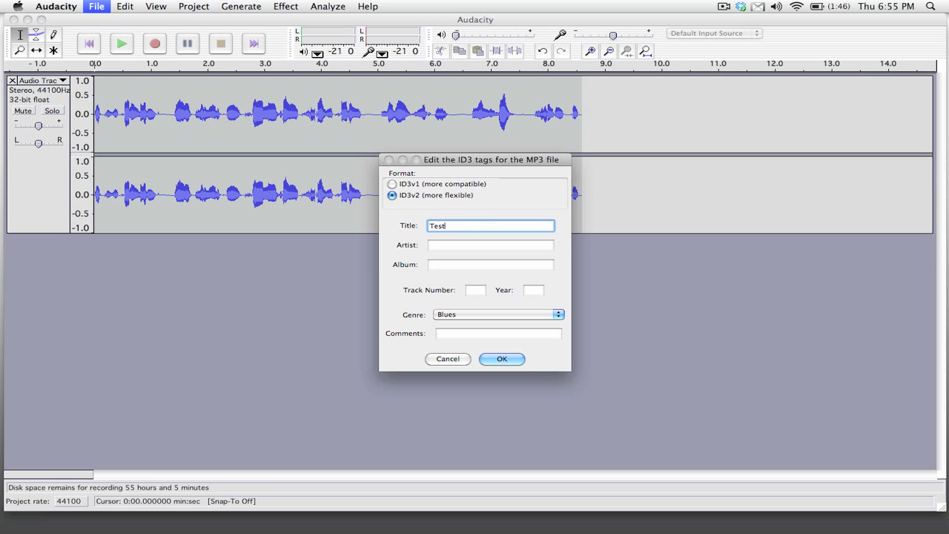
left_click(505, 358)
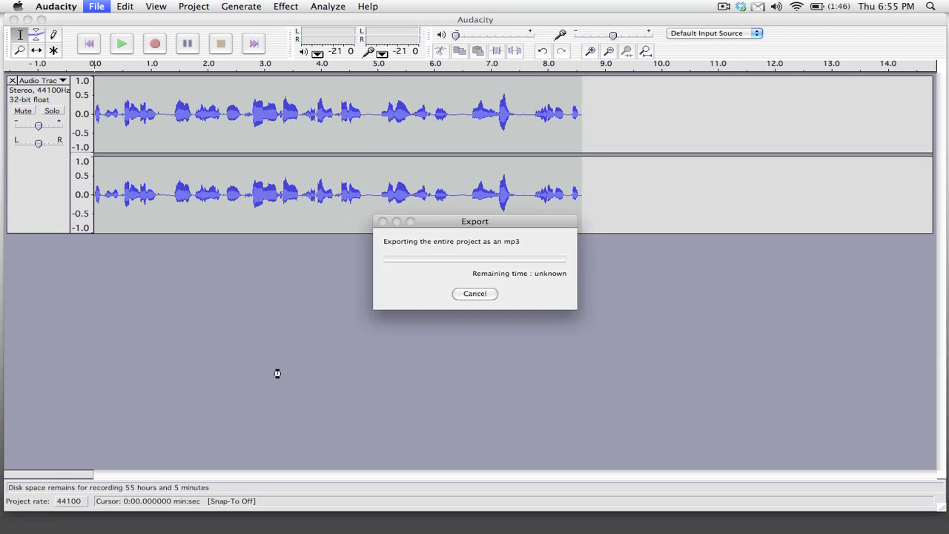